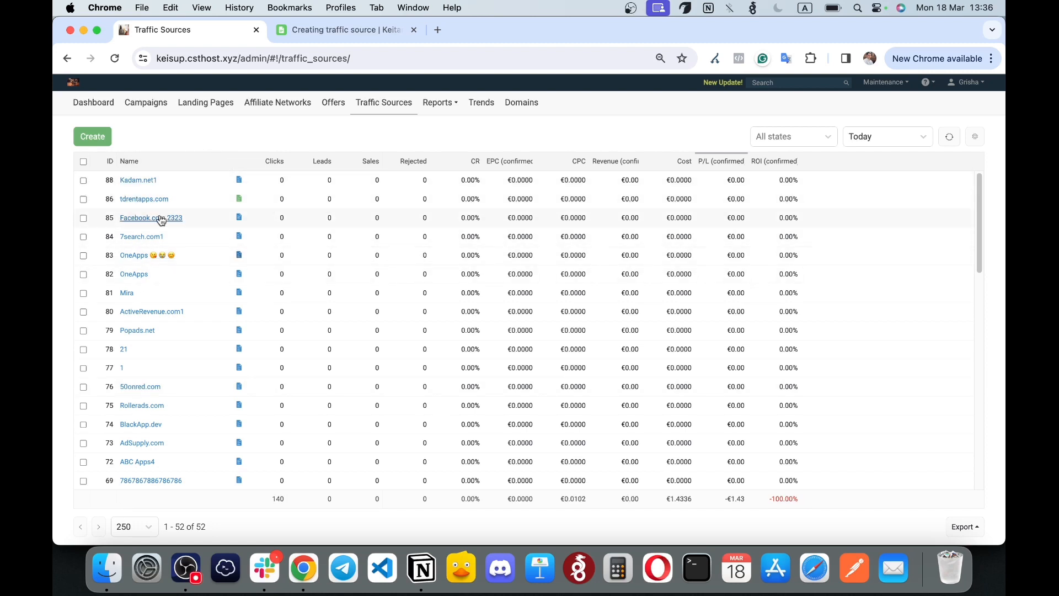
# Review the Kadam.net1 traffic source's template, parameters and S2S postback URL, and close it without saving.
pyautogui.click(138, 180)
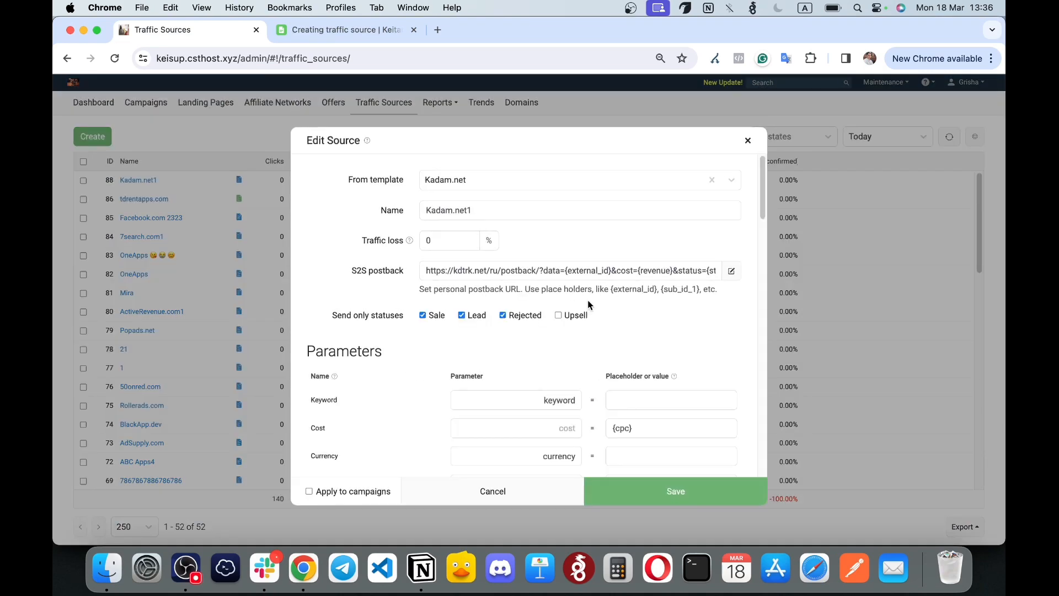
pyautogui.scroll(-5, 588, 300)
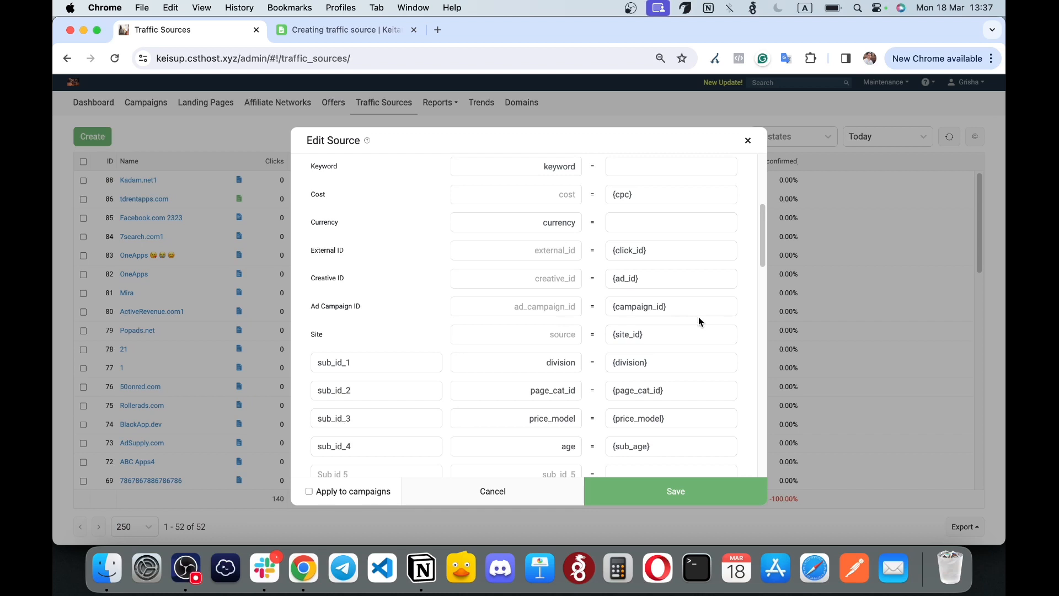
pyautogui.scroll(-2, 574, 303)
pyautogui.scroll(6, 574, 303)
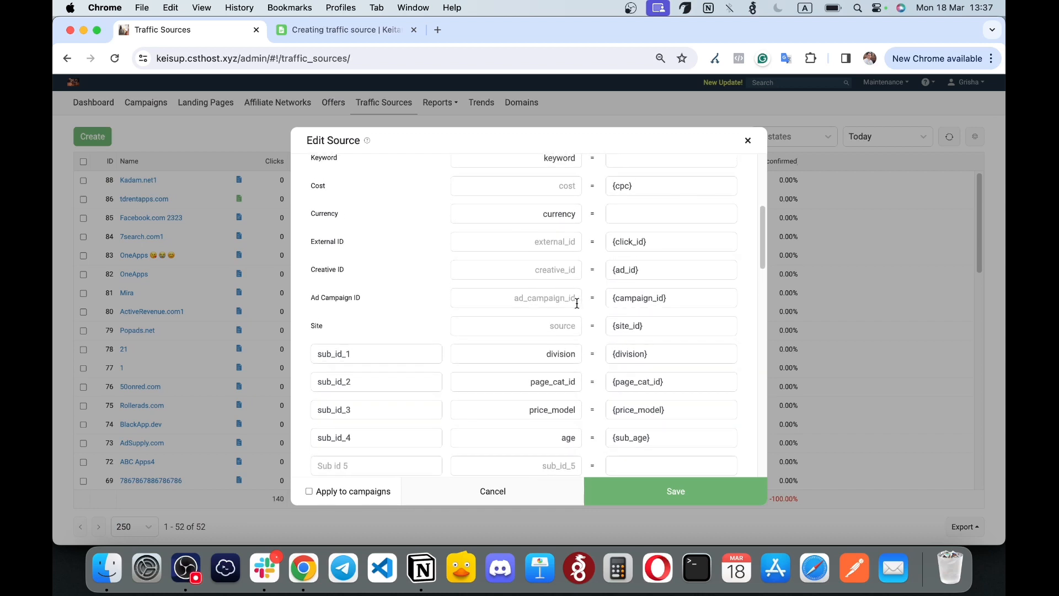
pyautogui.scroll(3, 577, 303)
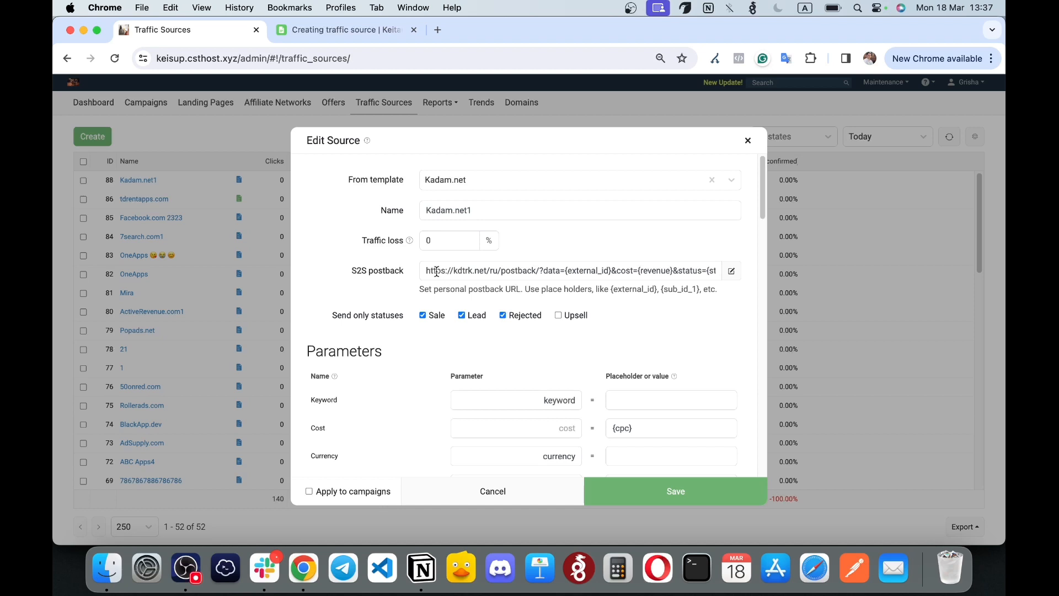
pyautogui.moveTo(431, 270); pyautogui.dragTo(647, 270)
pyautogui.click(648, 270)
pyautogui.click(515, 491)
# Start a new traffic source and look through the available source templates and blank parameter fields.
pyautogui.click(91, 136)
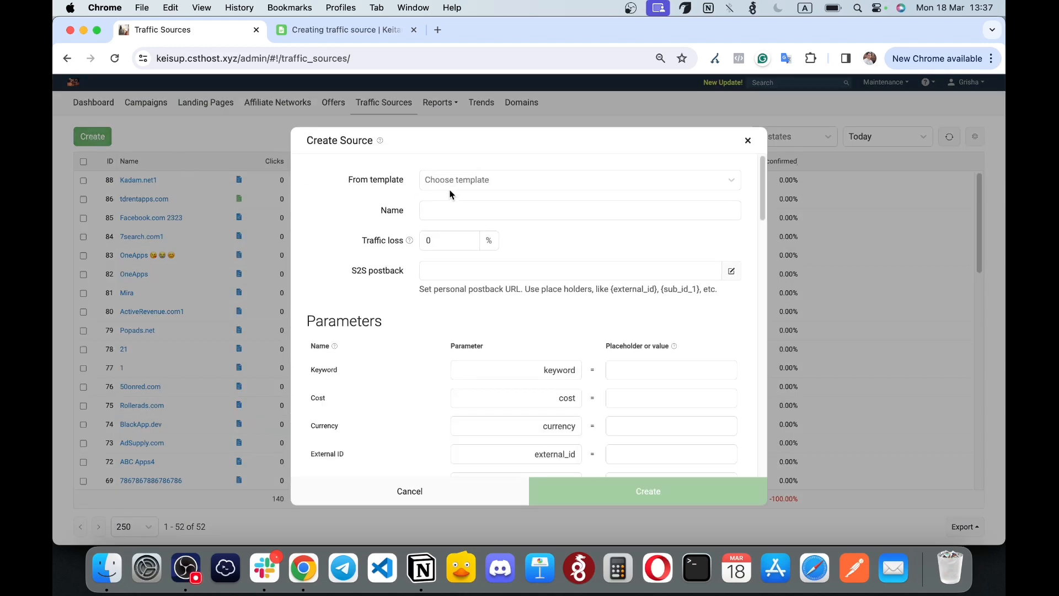
pyautogui.click(468, 180)
pyautogui.scroll(-5, 479, 267)
pyautogui.scroll(-15, 479, 267)
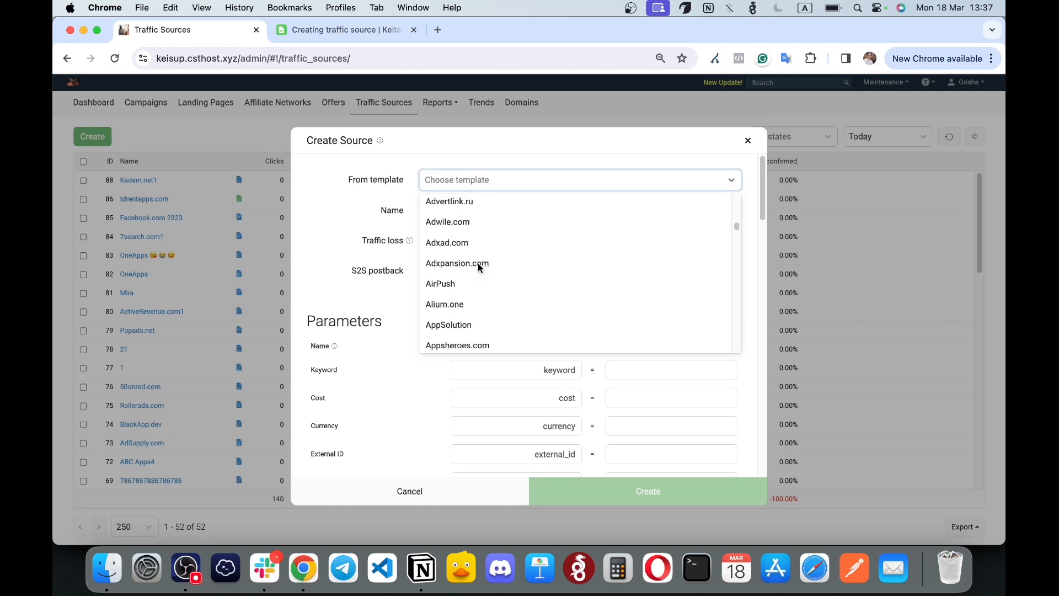
pyautogui.scroll(10, 479, 267)
pyautogui.scroll(3, 478, 267)
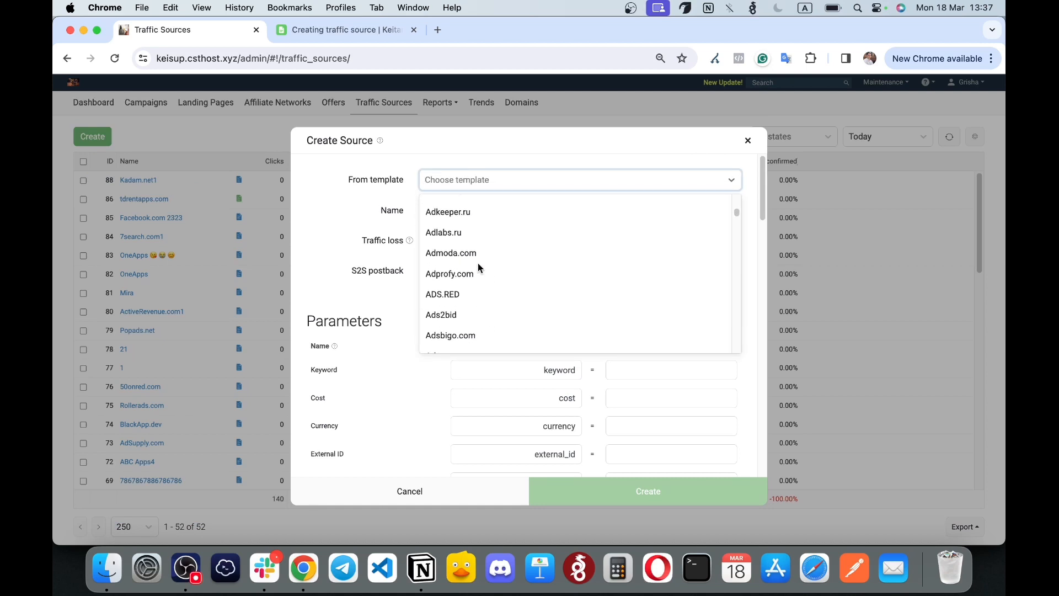
pyautogui.scroll(-1, 477, 267)
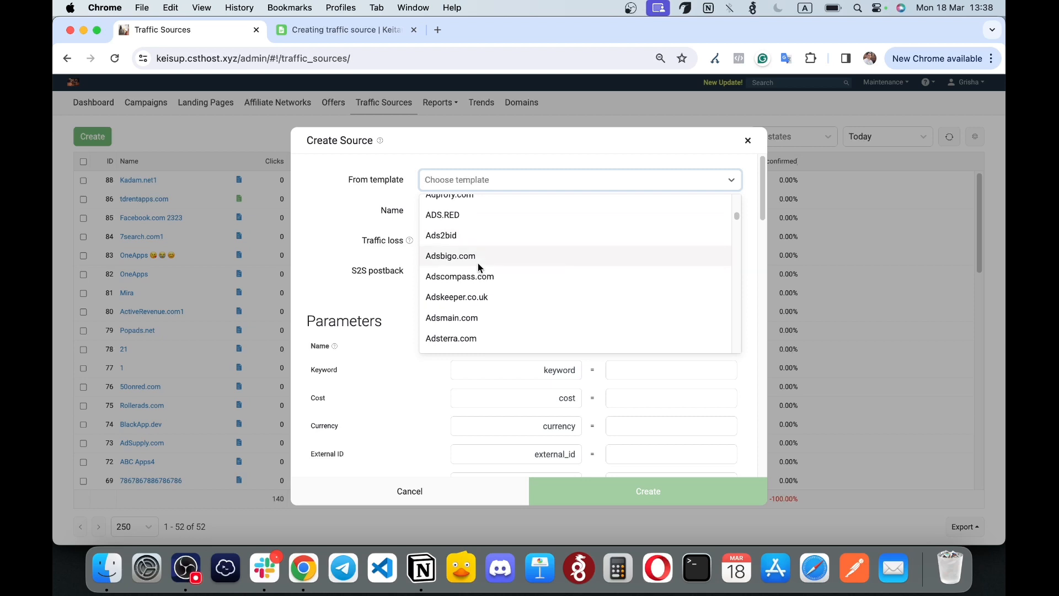
pyautogui.scroll(-3, 477, 264)
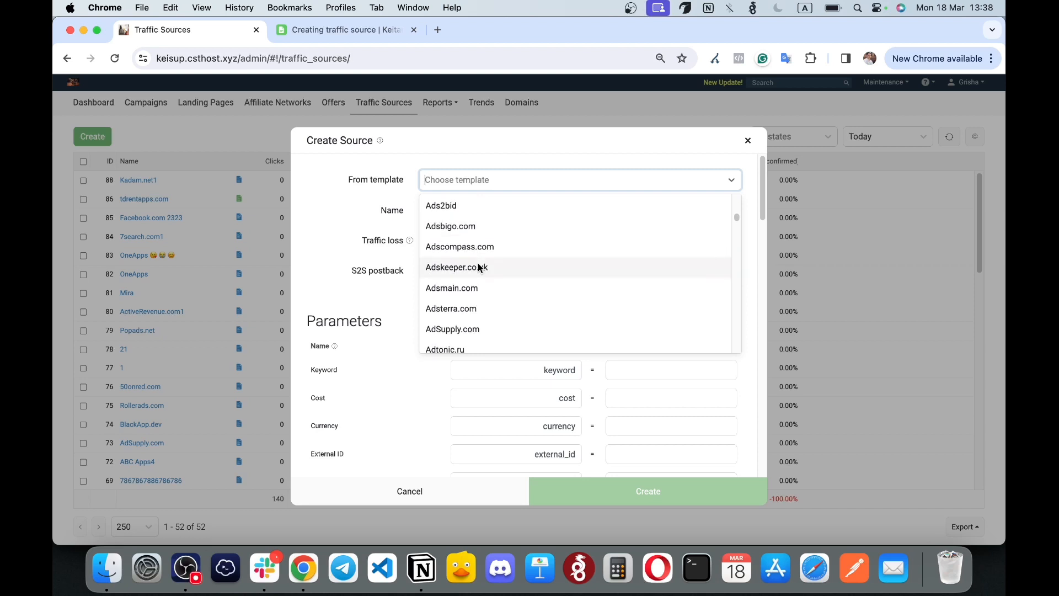
pyautogui.click(596, 399)
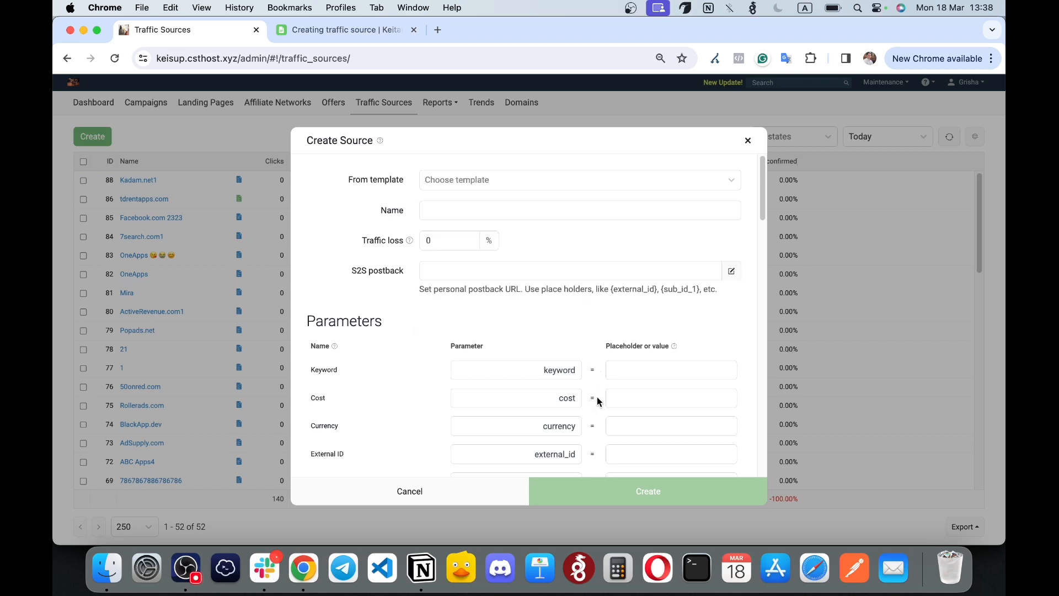
pyautogui.scroll(-5, 597, 401)
pyautogui.scroll(5, 598, 400)
# Load the BlackApp.dev template into the new source and review its prefilled parameters and postback.
pyautogui.click(485, 180)
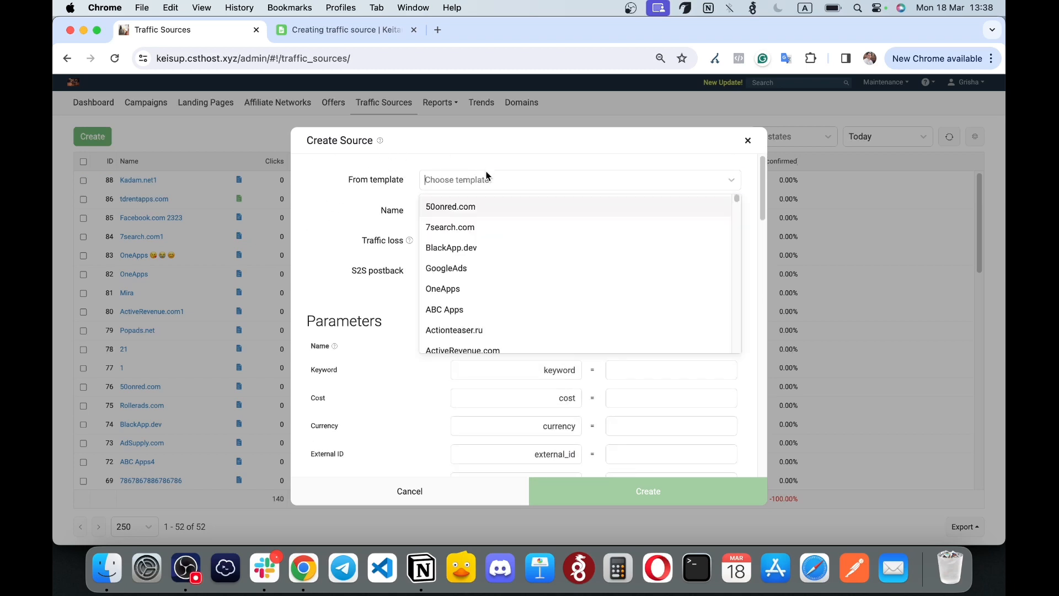
pyautogui.click(478, 247)
pyautogui.scroll(-8, 614, 373)
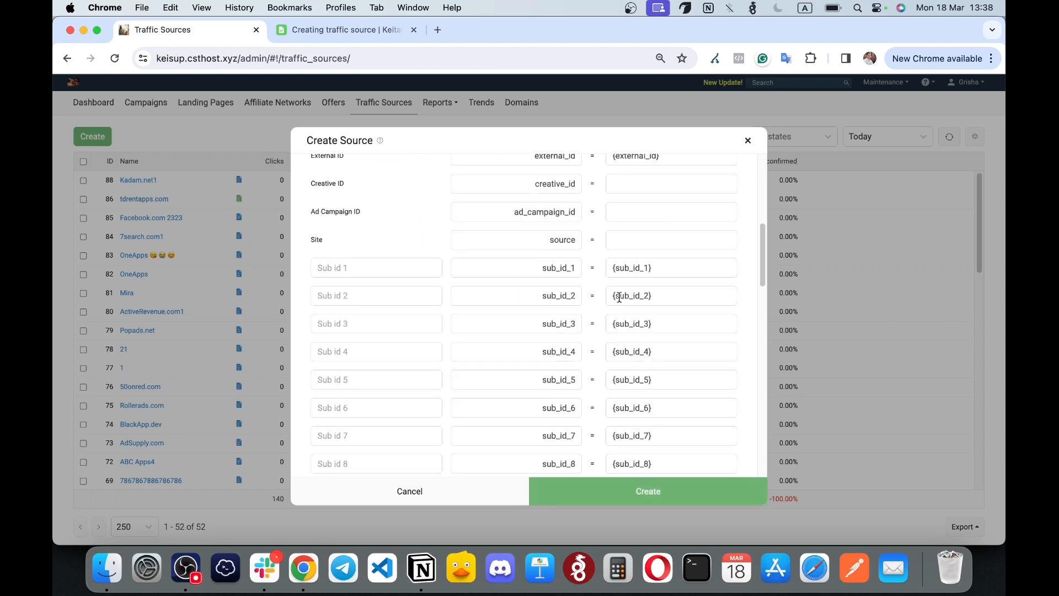
pyautogui.scroll(-3, 639, 370)
pyautogui.scroll(12, 639, 277)
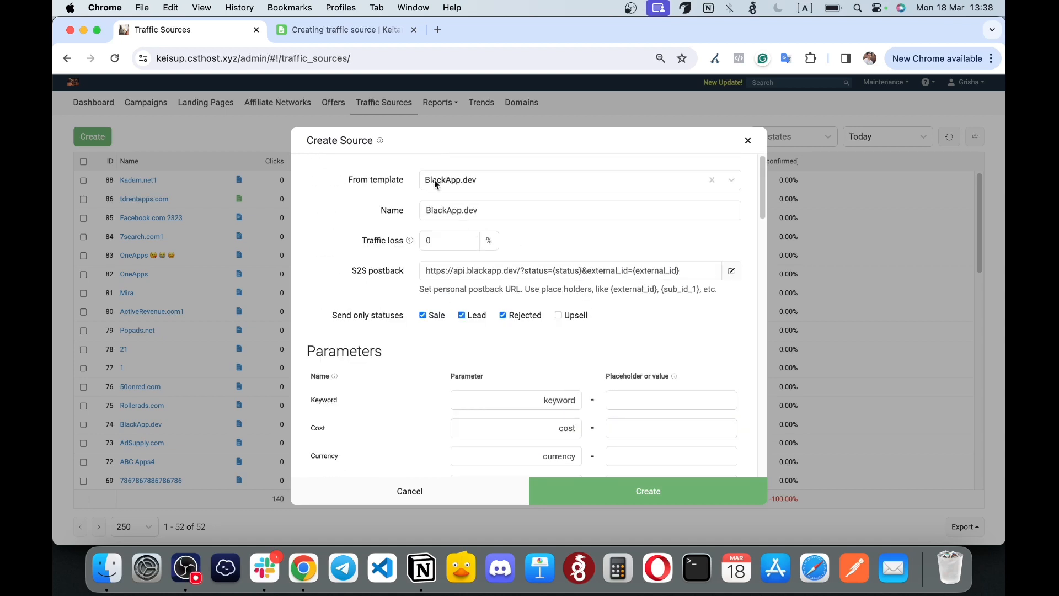
# Switch the new source's template to Actionteaser.ru and review its prefilled parameters.
pyautogui.click(483, 181)
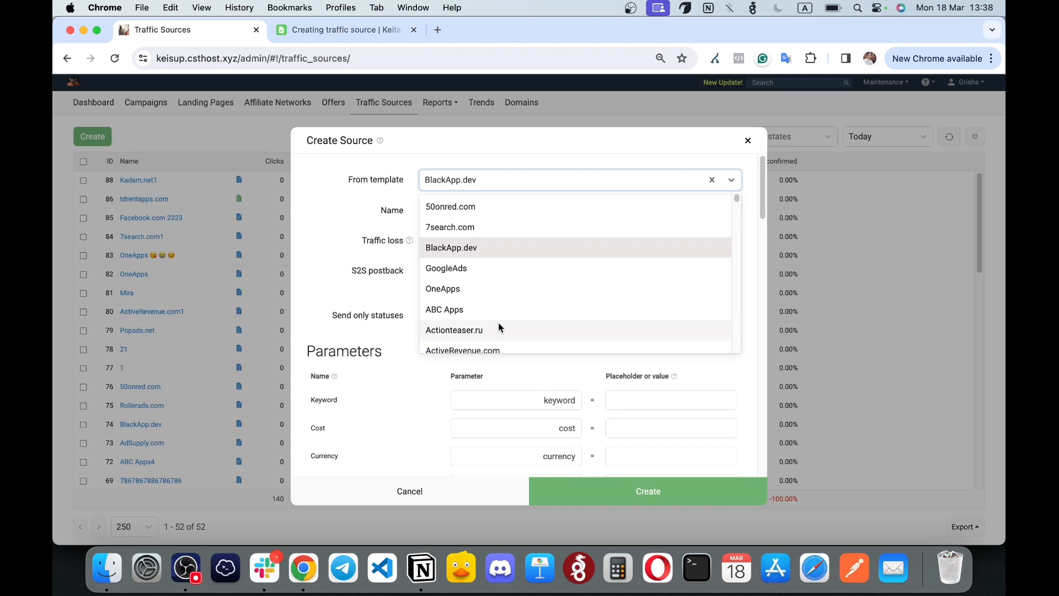
pyautogui.click(498, 322)
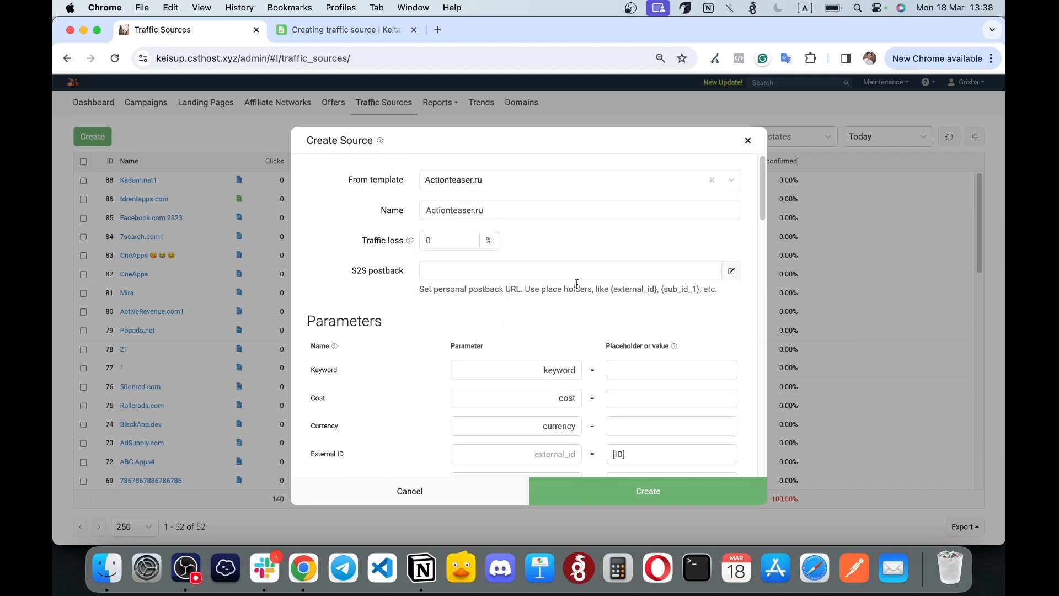
pyautogui.scroll(-5, 600, 323)
pyautogui.scroll(5, 580, 238)
# Change the new source's template to ABC Apps and look over its prefilled parameters.
pyautogui.click(505, 182)
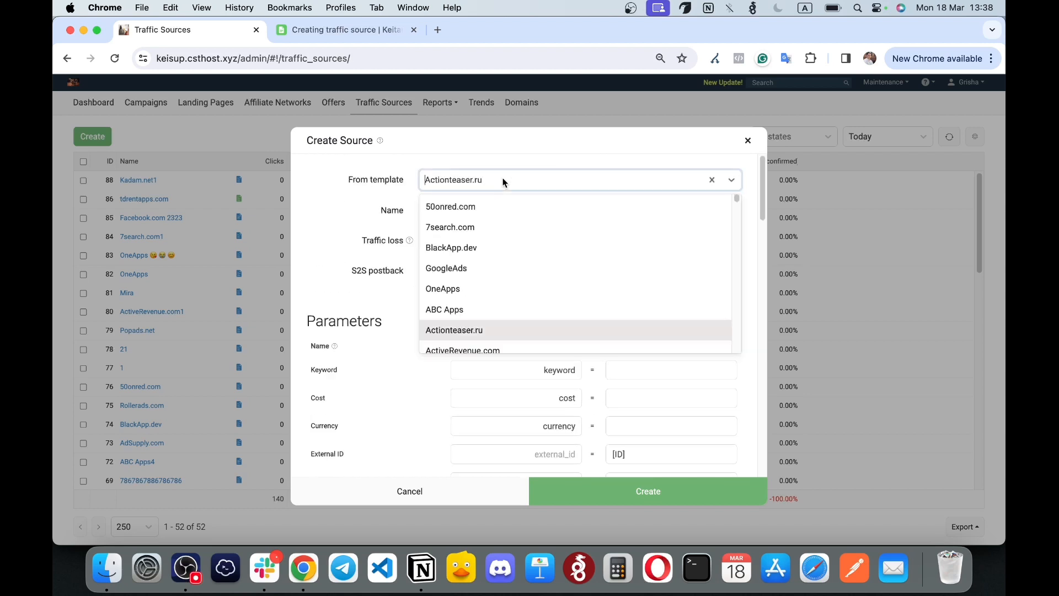
pyautogui.click(458, 308)
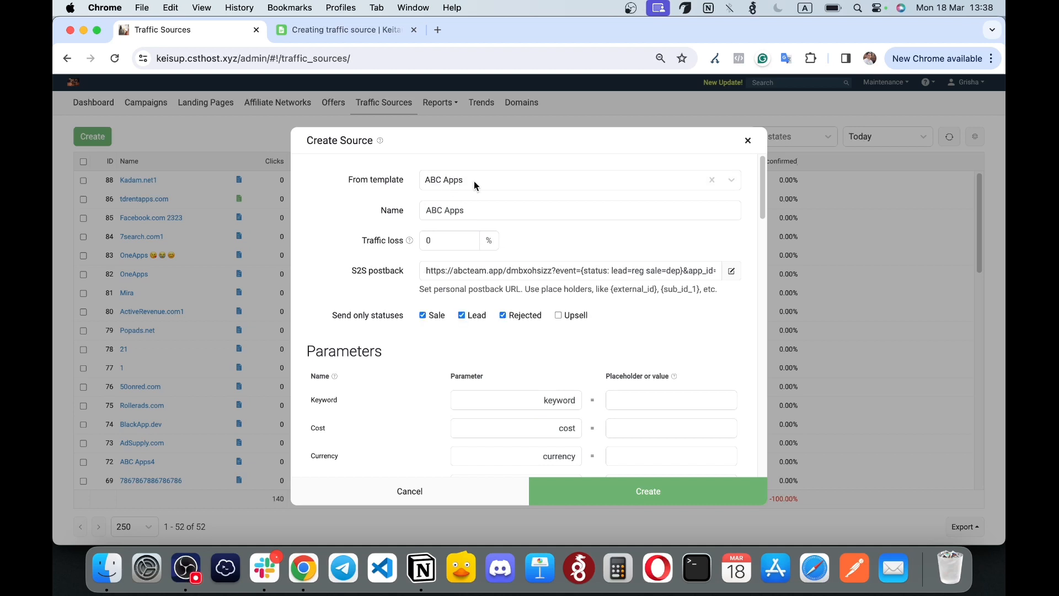
pyautogui.scroll(-5, 622, 367)
pyautogui.scroll(5, 610, 234)
# Try the OneApps template and the 7search.com template, reviewing the parameters of the latter.
pyautogui.click(494, 185)
pyautogui.click(499, 288)
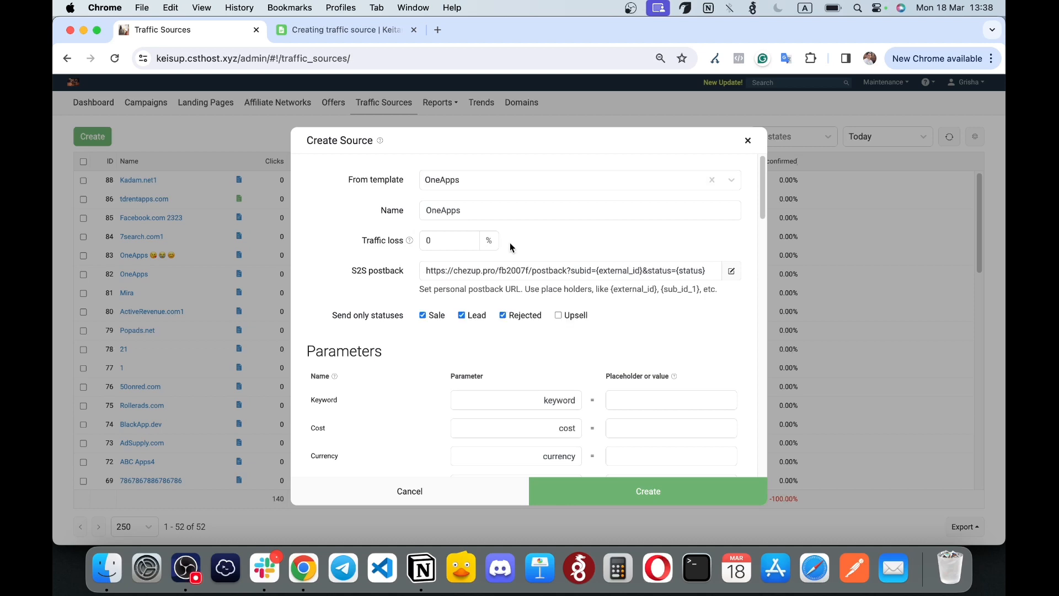
pyautogui.click(494, 187)
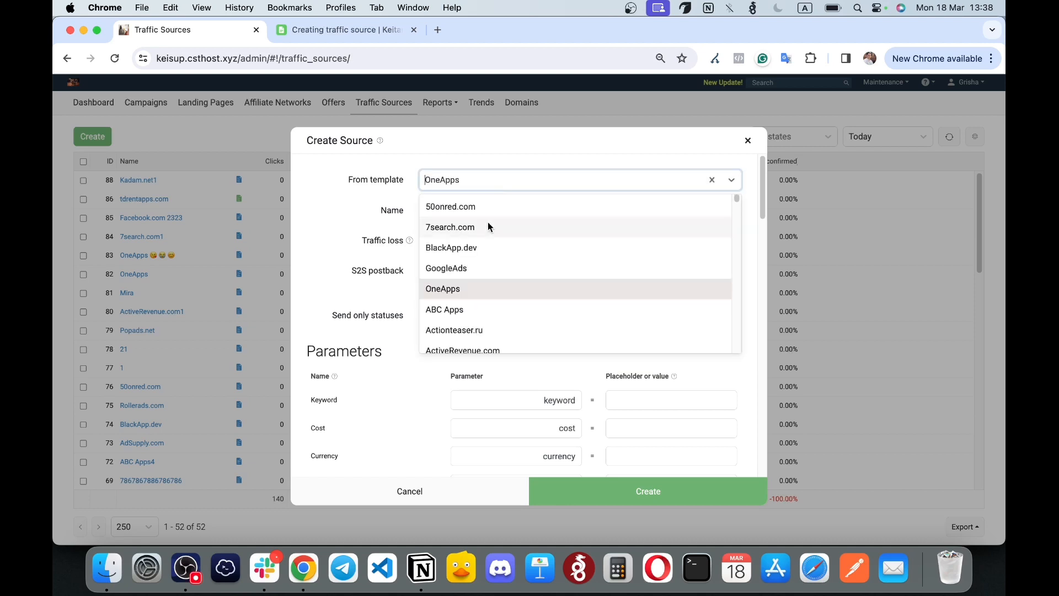
pyautogui.click(487, 225)
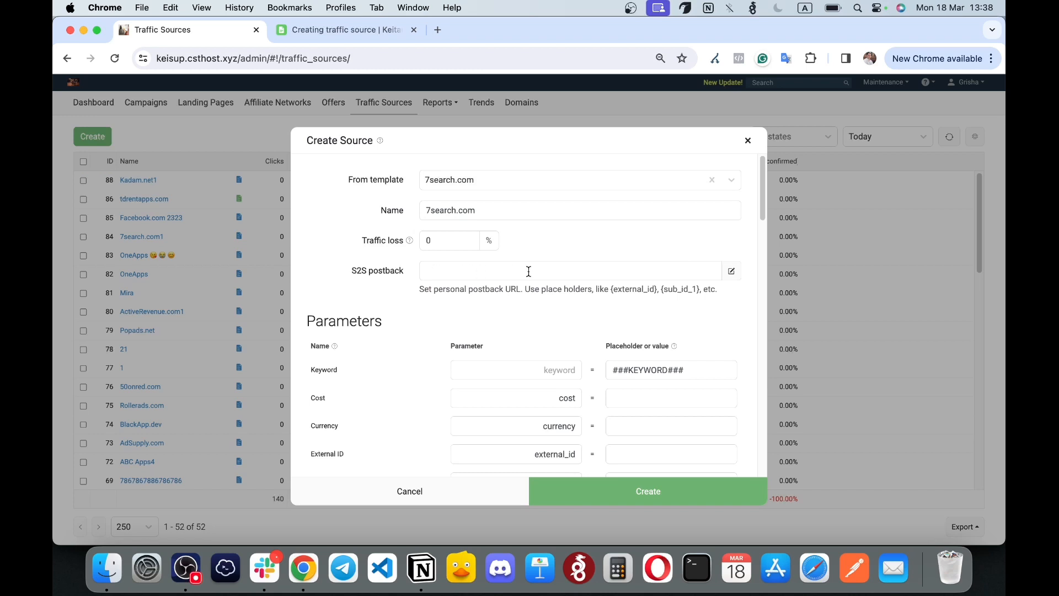
pyautogui.scroll(-5, 528, 271)
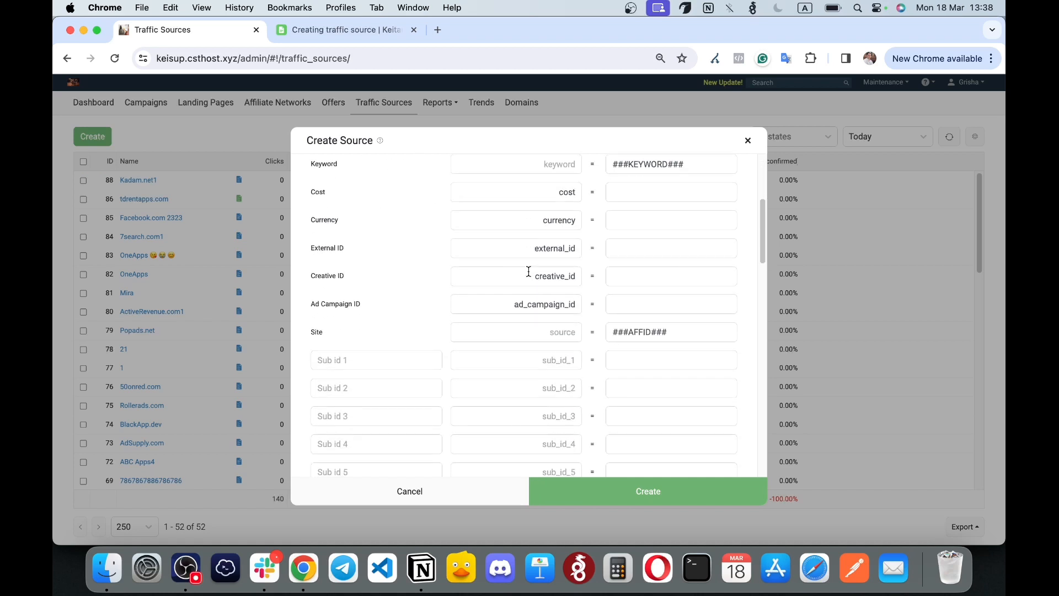
pyautogui.scroll(5, 591, 351)
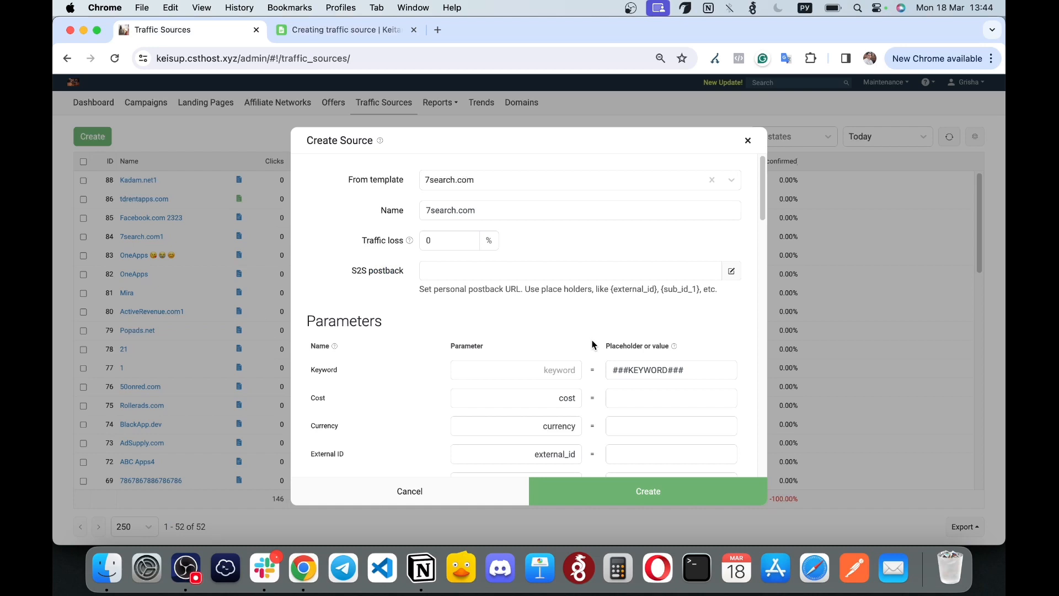
# Select the ABC Apps template for the new traffic source and create the source.
pyautogui.click(507, 215)
pyautogui.click(534, 188)
pyautogui.scroll(-1, 525, 286)
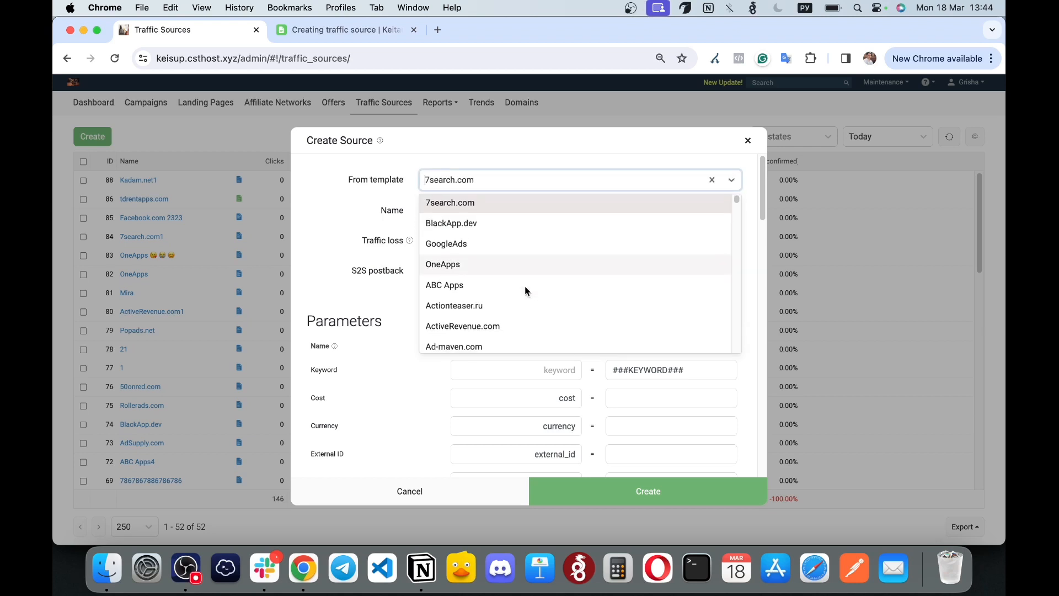
pyautogui.click(524, 286)
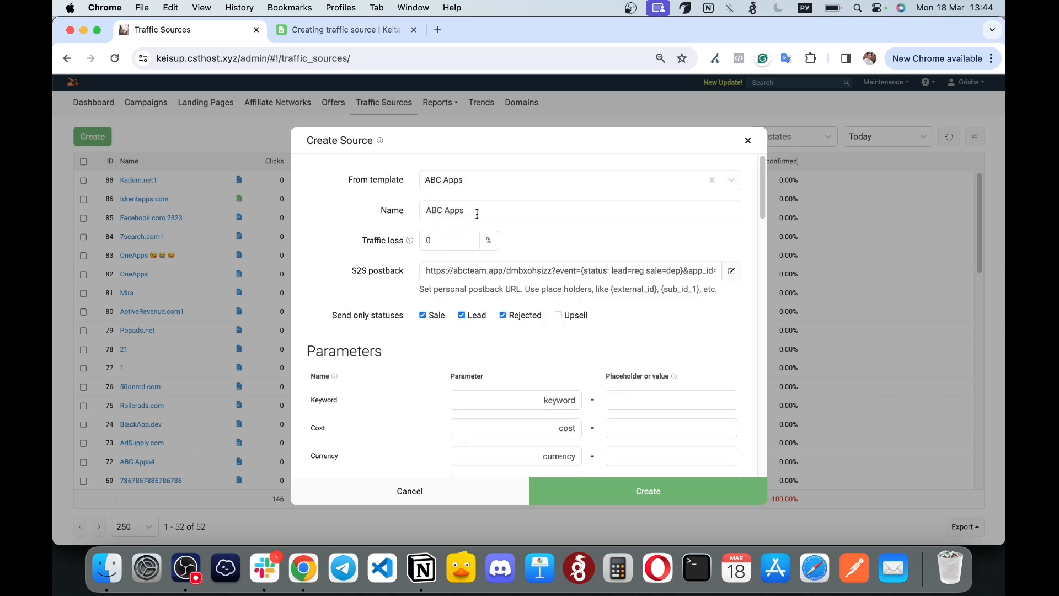
pyautogui.click(593, 493)
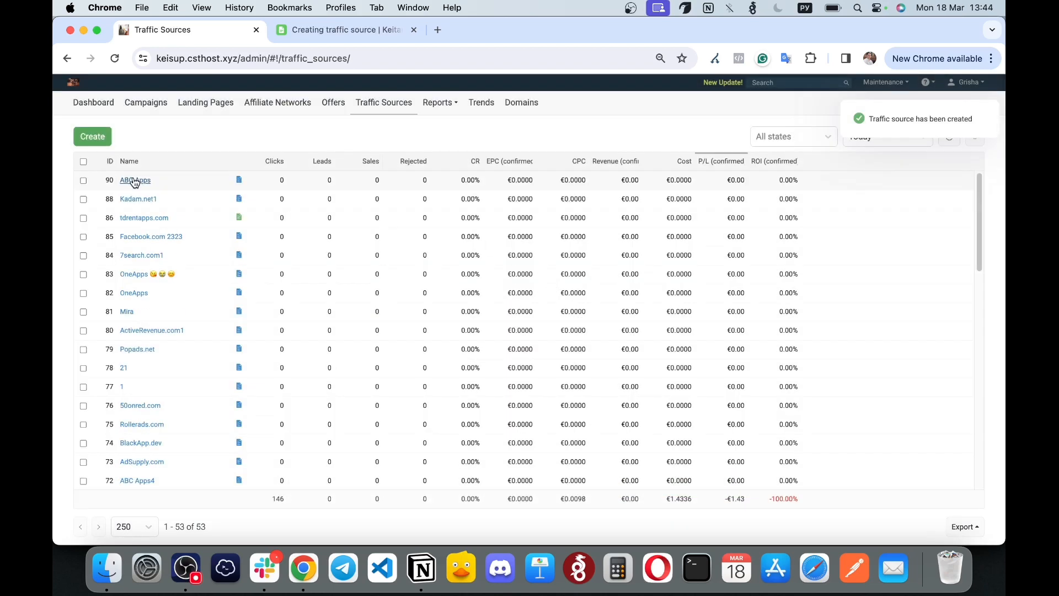
# Create a campaign named Test and assign ABC Apps as its traffic source.
pyautogui.click(145, 103)
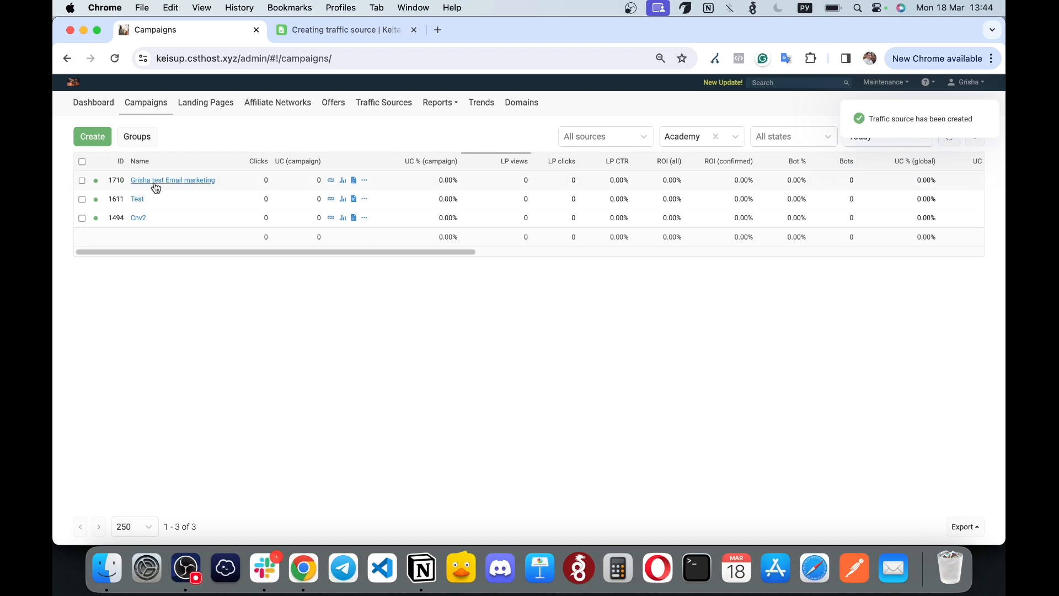
pyautogui.click(93, 137)
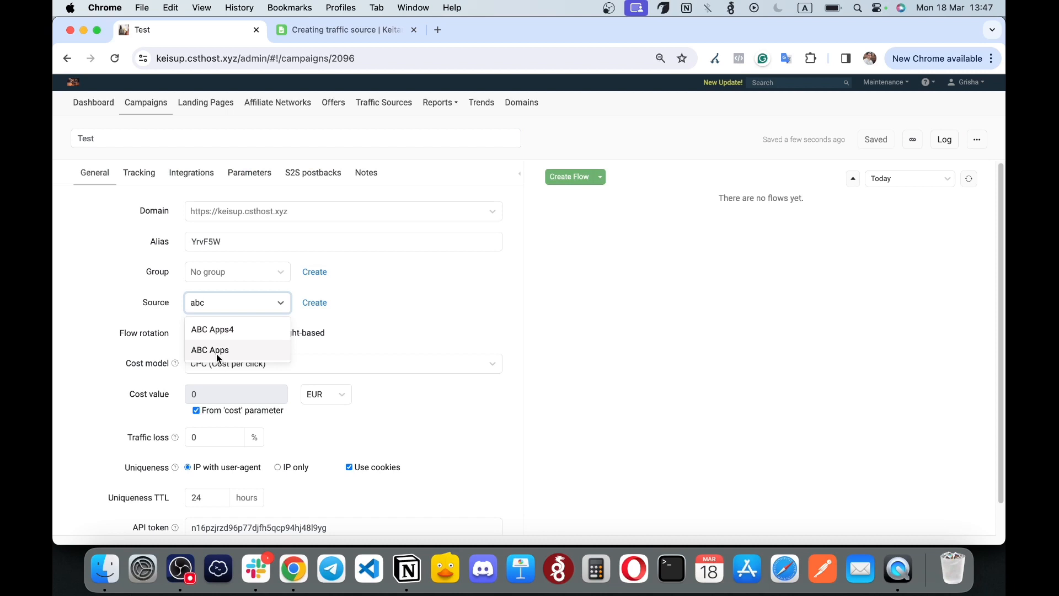
pyautogui.click(216, 350)
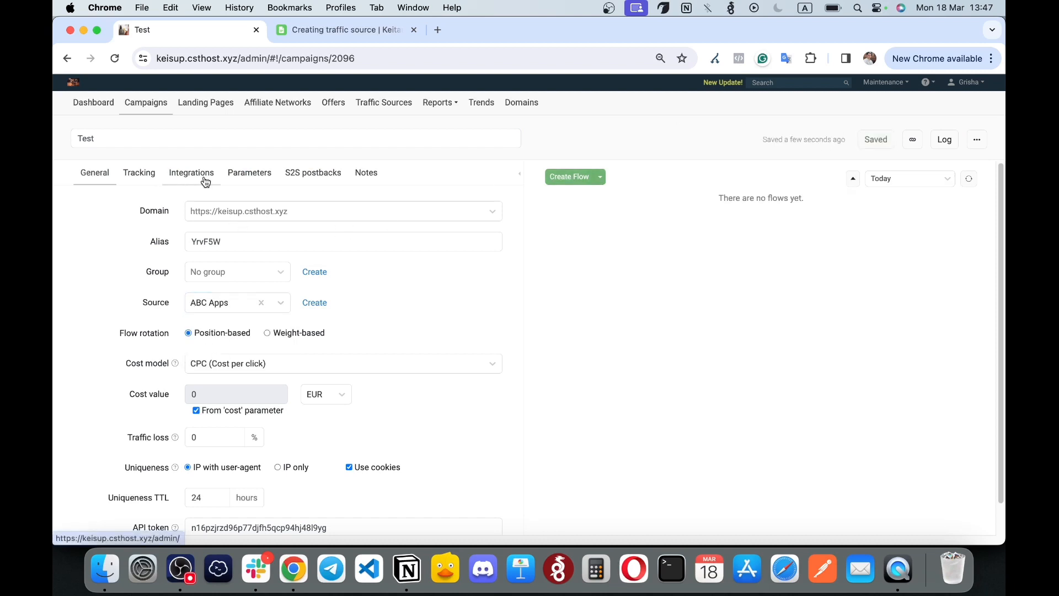
# Copy the Test campaign's URL from its tracking settings and review the campaign's source parameters.
pyautogui.click(140, 173)
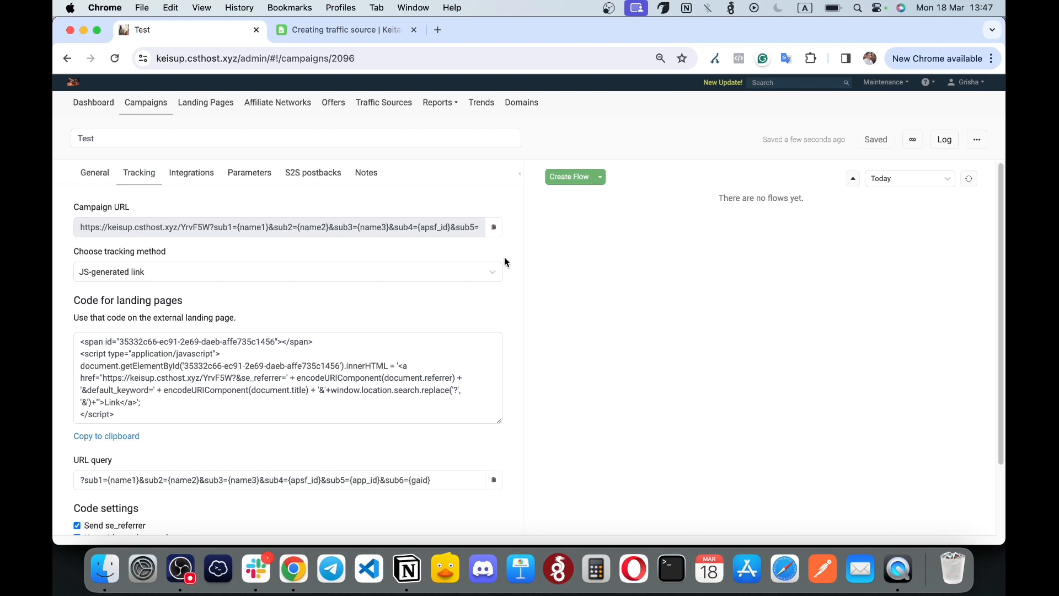
pyautogui.click(493, 226)
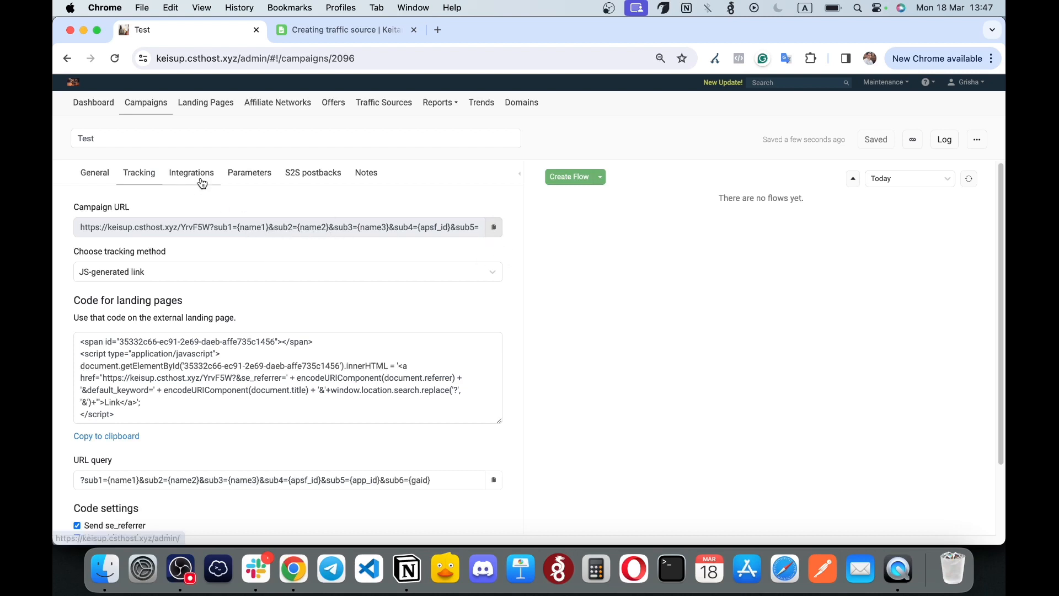
pyautogui.click(247, 177)
pyautogui.scroll(-3, 349, 378)
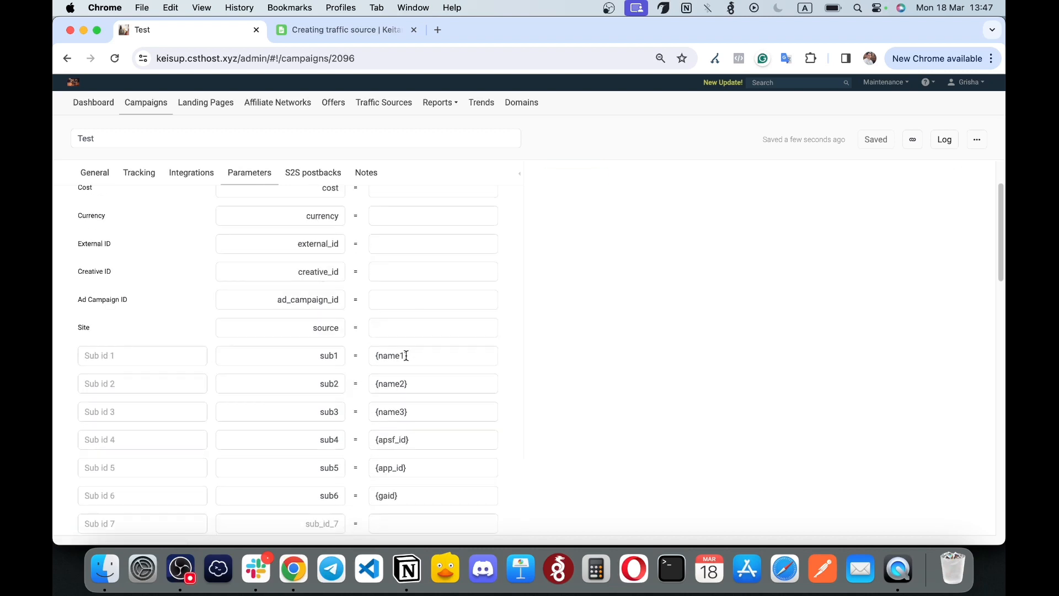
pyautogui.scroll(3, 411, 402)
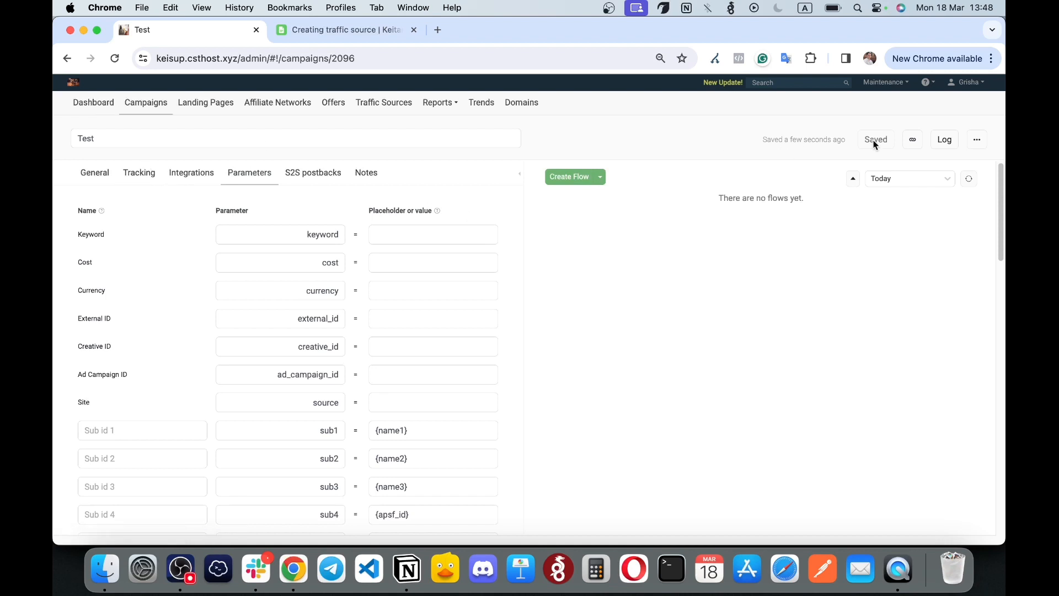
# Copy the Test campaign's link, paste it into a new browser tab's address bar, and return to the campaign.
pyautogui.click(913, 139)
pyautogui.click(438, 29)
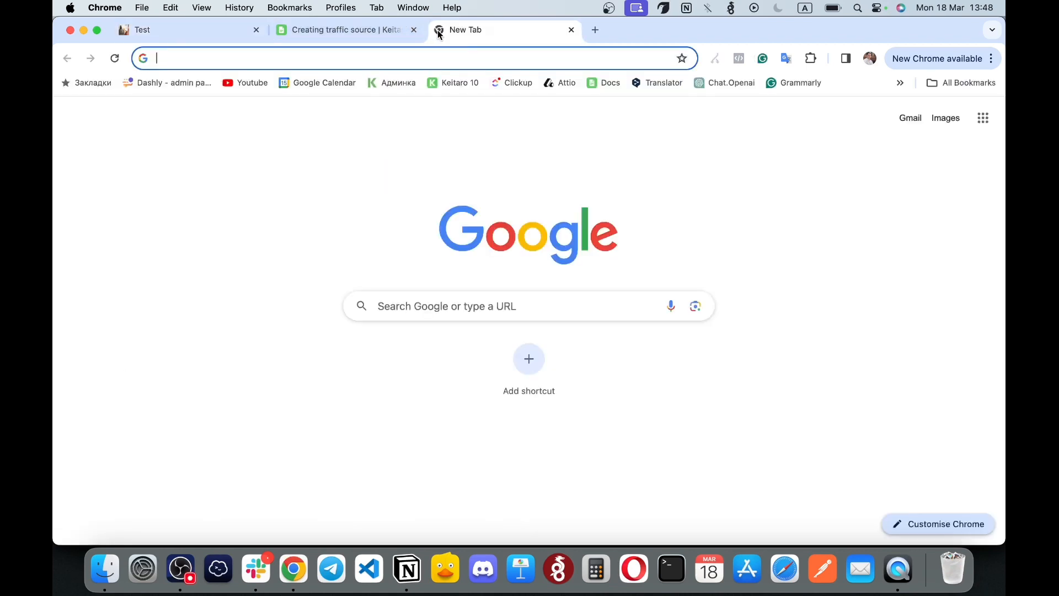
pyautogui.press('super+v')
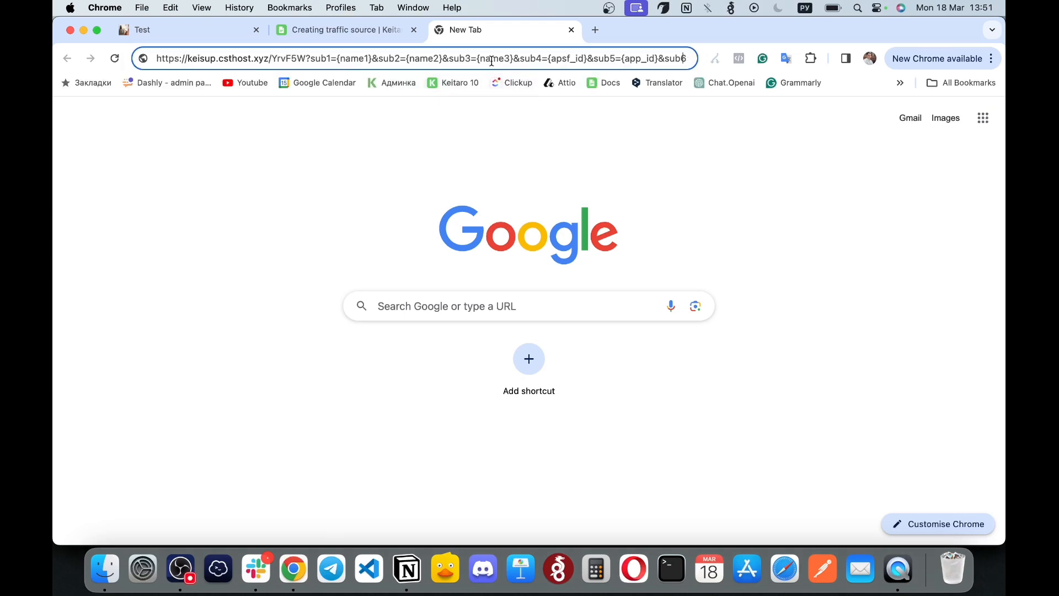
pyautogui.click(217, 35)
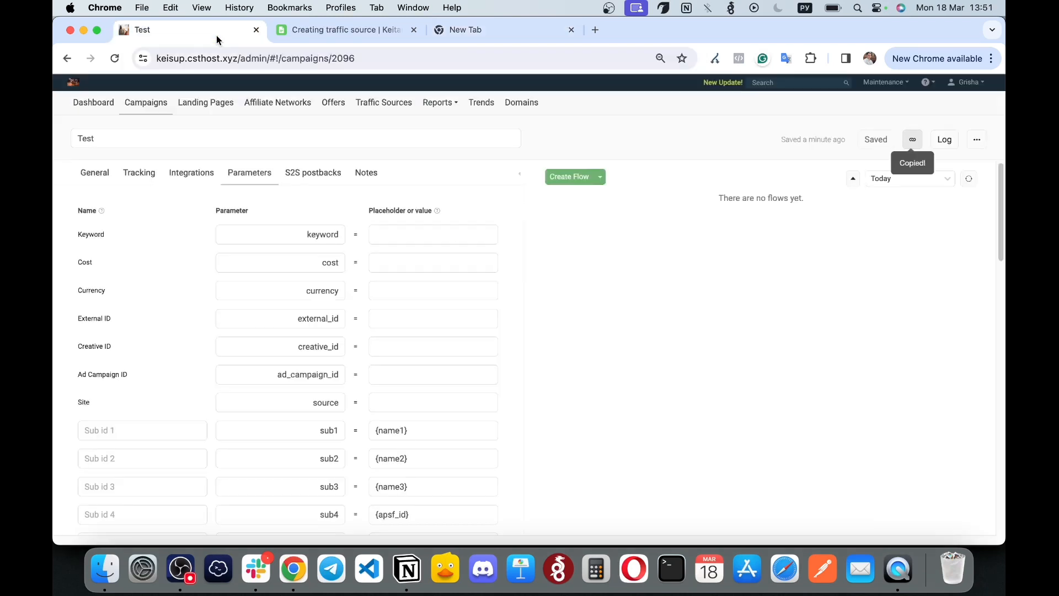
# Examine the traffic source postback URL in the Test campaign's S2S postbacks and check the assigned source in its general settings.
pyautogui.click(317, 180)
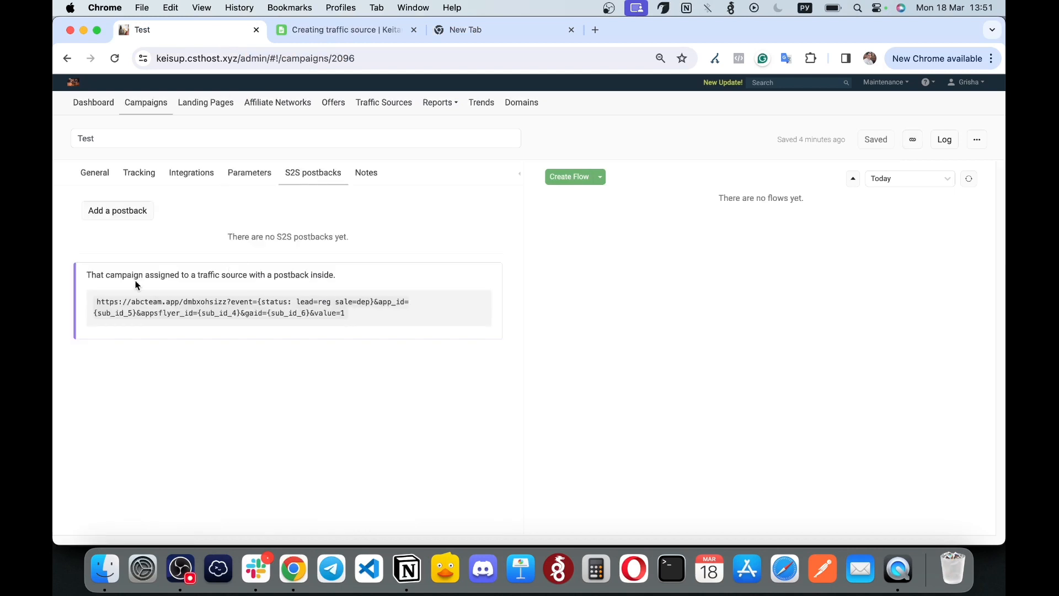
pyautogui.moveTo(97, 302); pyautogui.dragTo(359, 315)
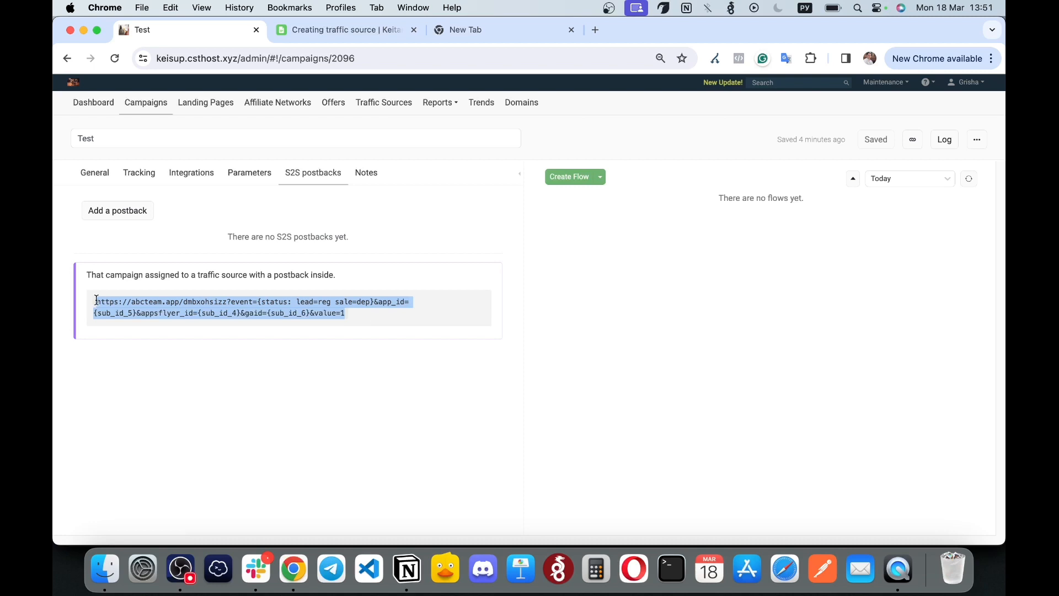
pyautogui.moveTo(98, 301); pyautogui.dragTo(282, 313)
pyautogui.click(93, 173)
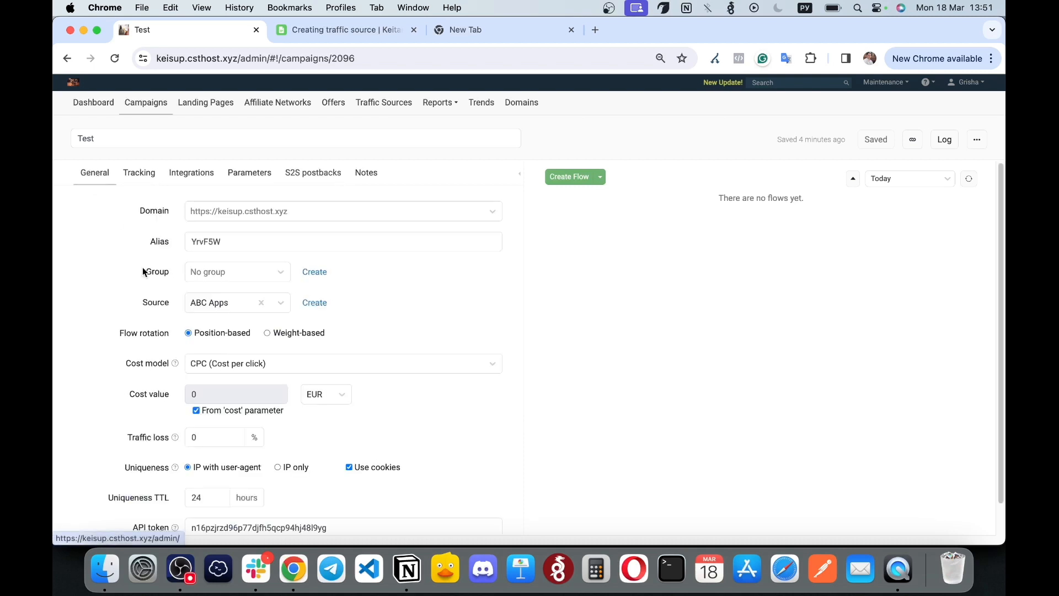
pyautogui.moveTo(144, 307); pyautogui.dragTo(177, 307)
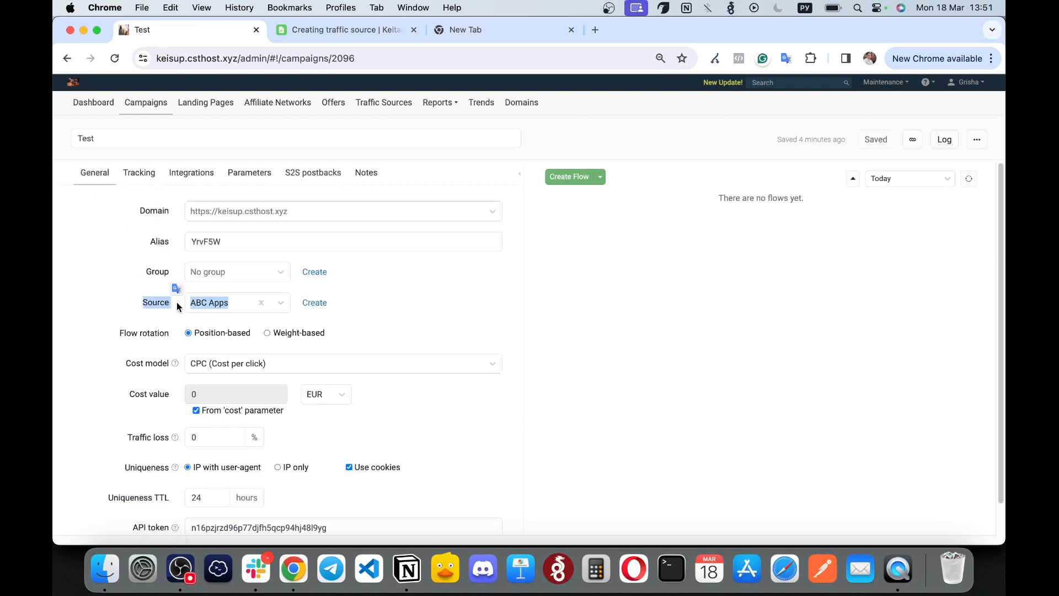
pyautogui.click(156, 306)
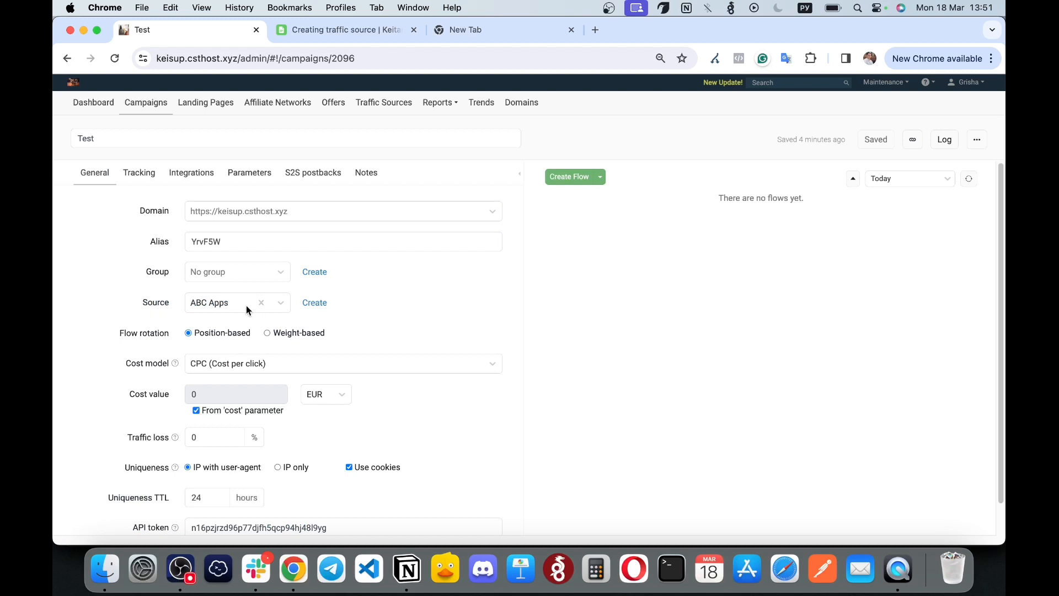
# Return to the Test campaign's S2S postbacks and review the full postback URL inherited from the traffic source.
pyautogui.click(313, 173)
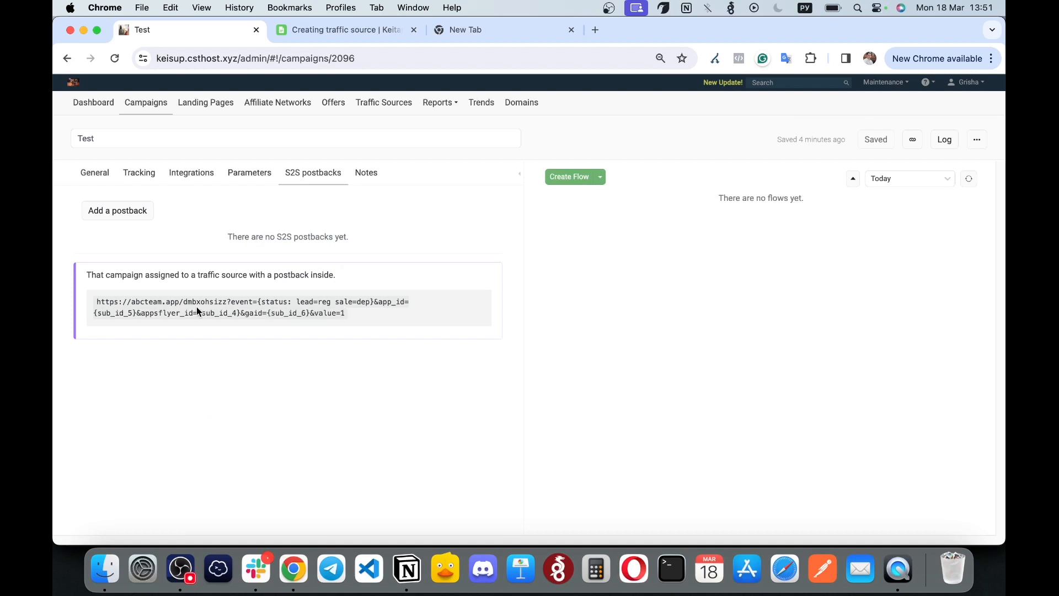
pyautogui.moveTo(96, 301); pyautogui.dragTo(374, 319)
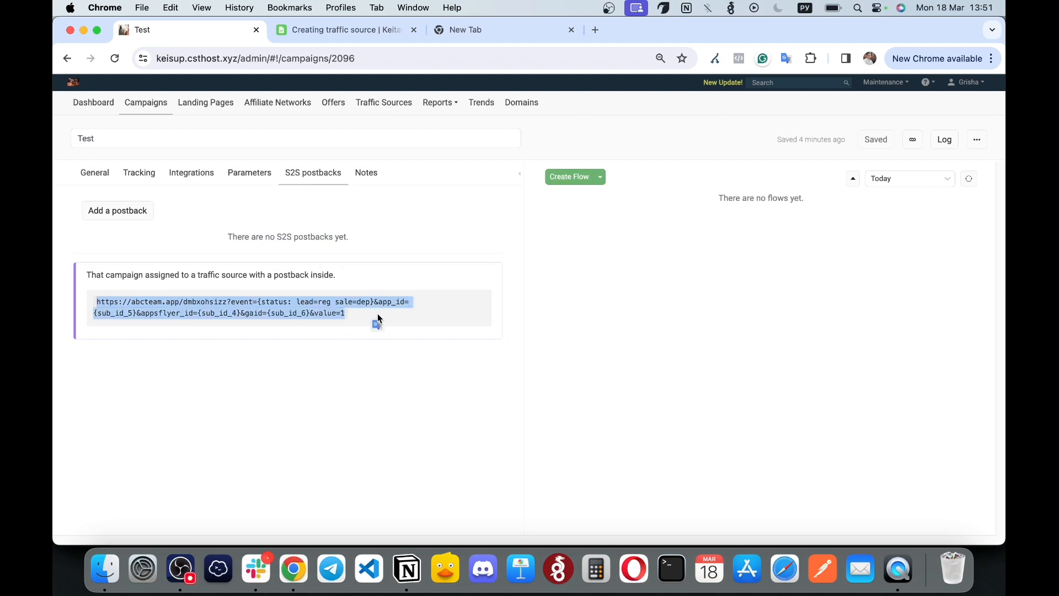
pyautogui.click(348, 314)
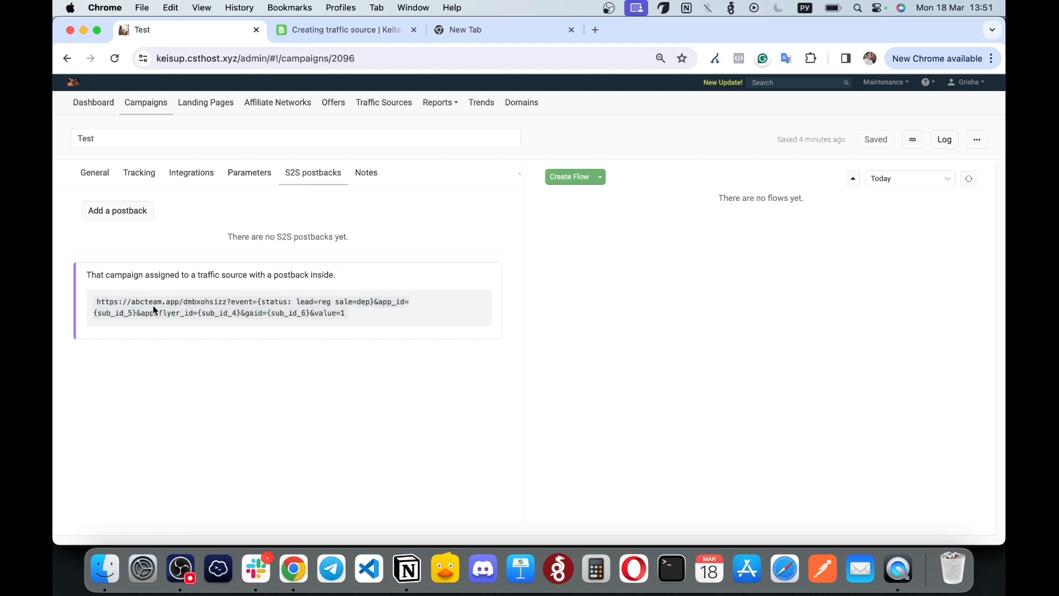
pyautogui.moveTo(94, 299); pyautogui.dragTo(354, 287)
pyautogui.click(366, 324)
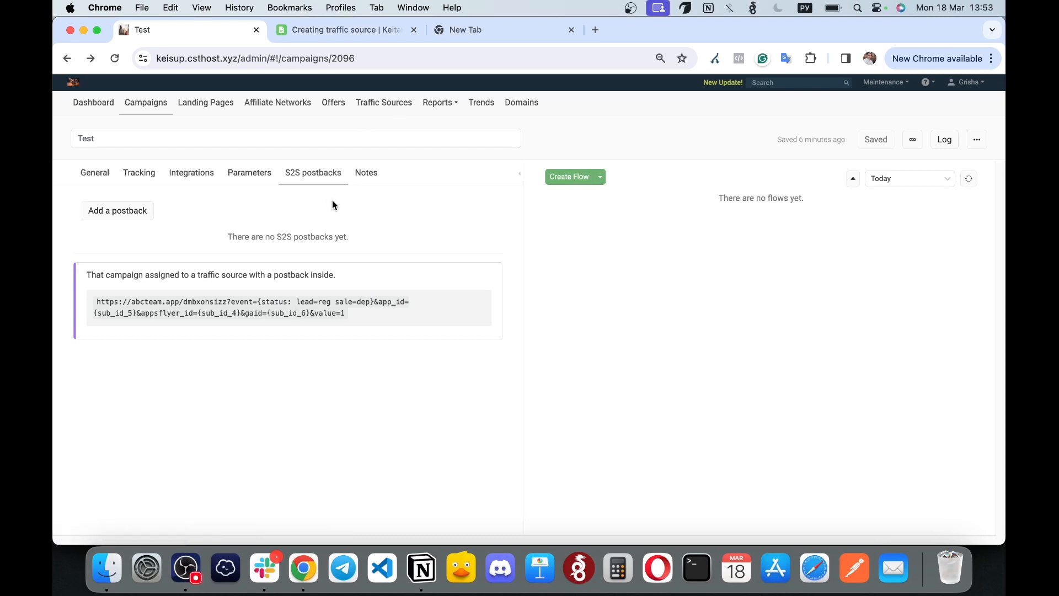
# View the traffic sources list, and highlight the Sources section heading in the Keitaro documentation on creating a traffic source.
pyautogui.click(369, 102)
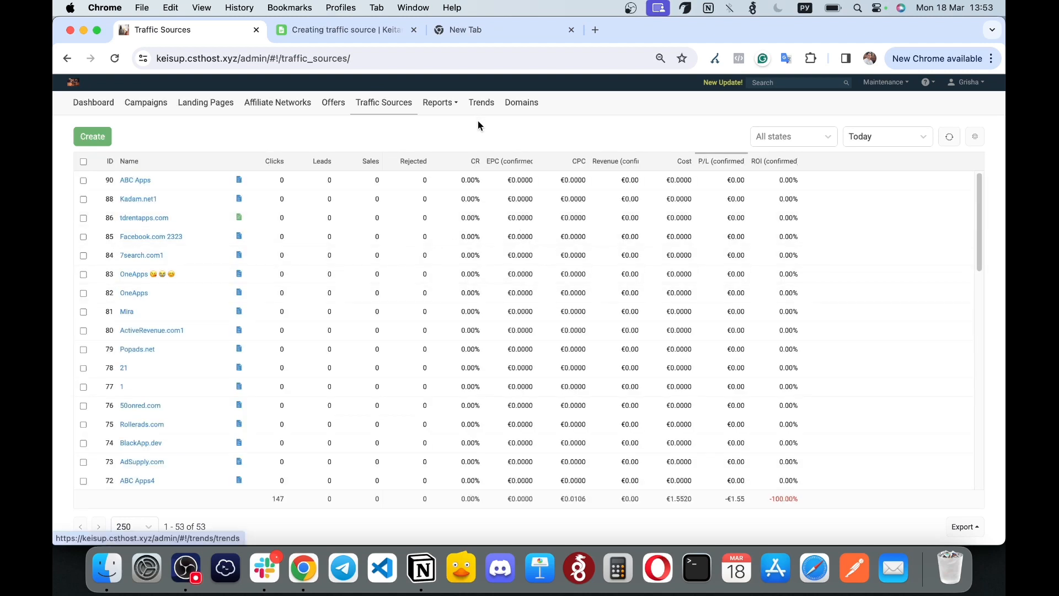
pyautogui.click(368, 29)
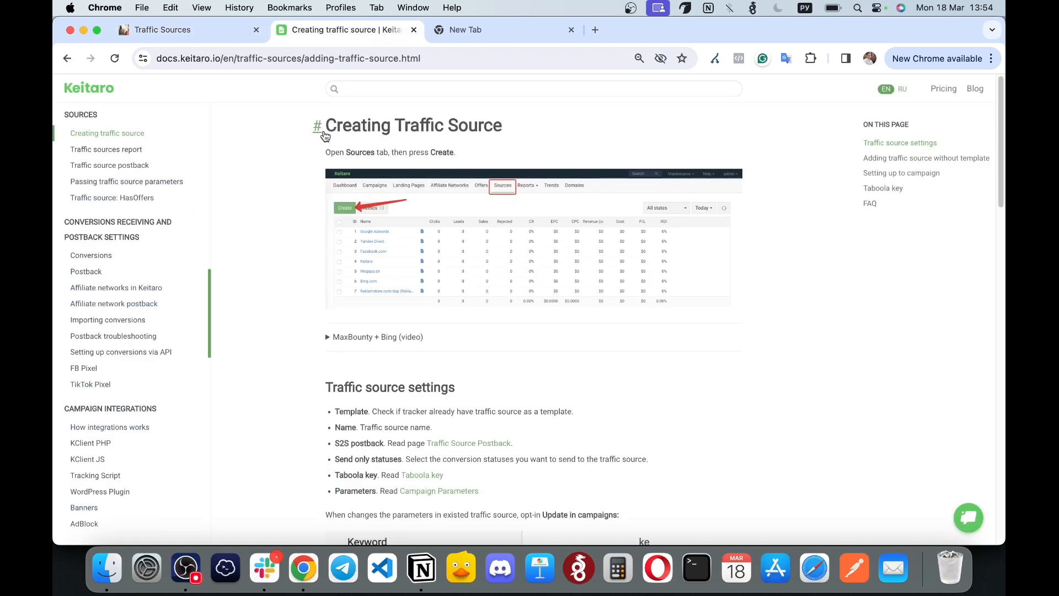
pyautogui.doubleClick(81, 114)
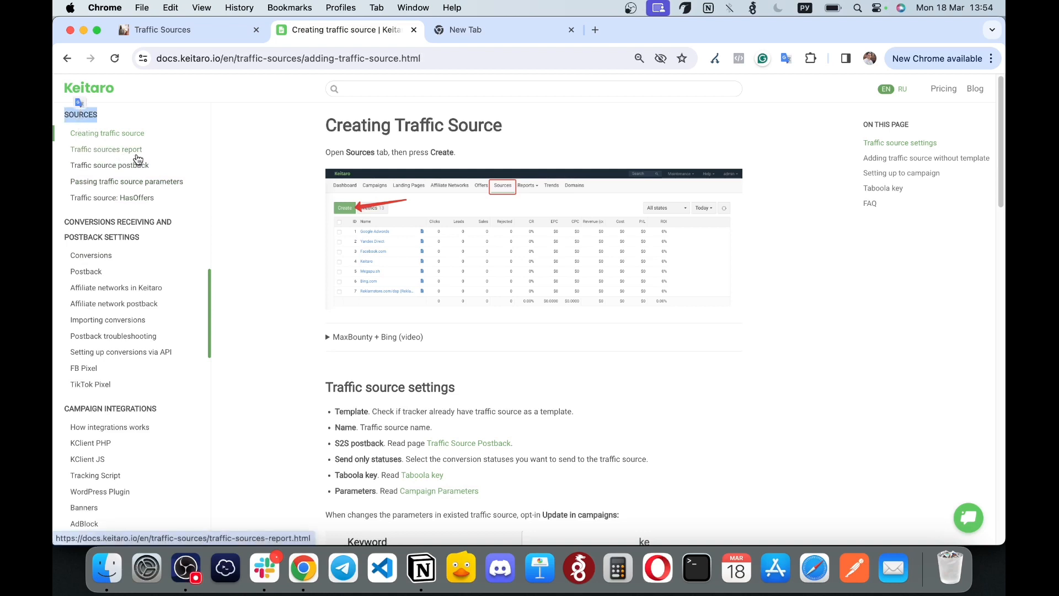